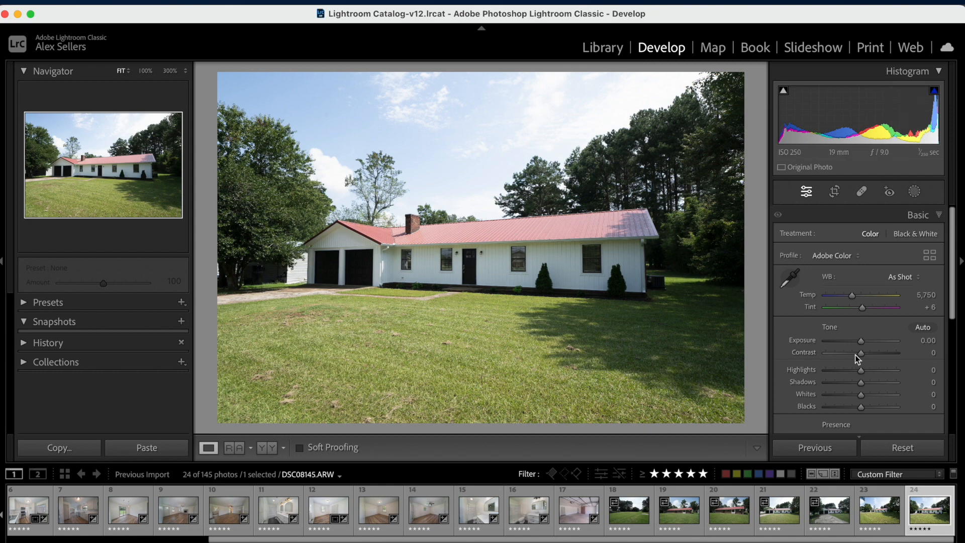
Step: Set the photo's Highlights to −46, Whites to −51, Shadows to +45 and Blacks to +43
{"action": "left_click_drag", "start_coordinate": [861, 369], "coordinate": [842, 396]}
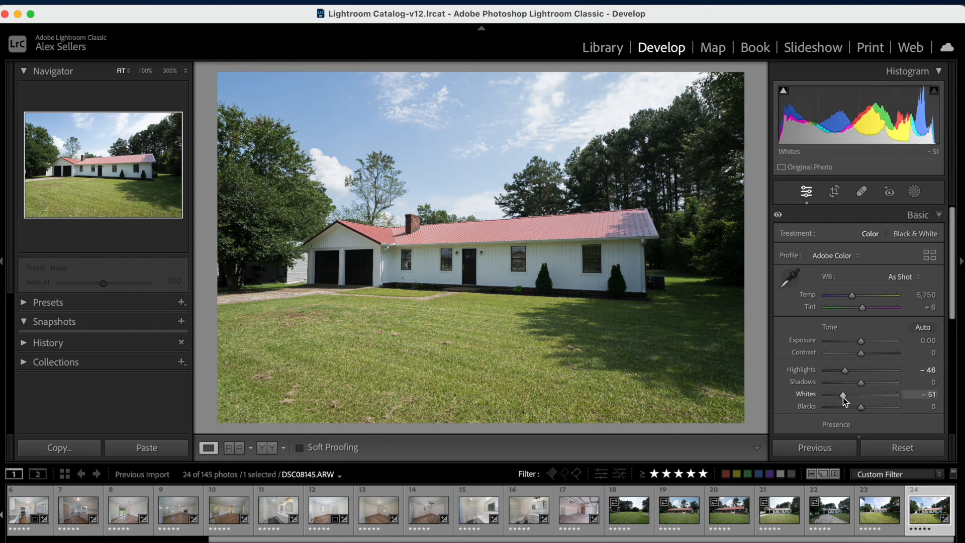
{"action": "left_click", "coordinate": [877, 385]}
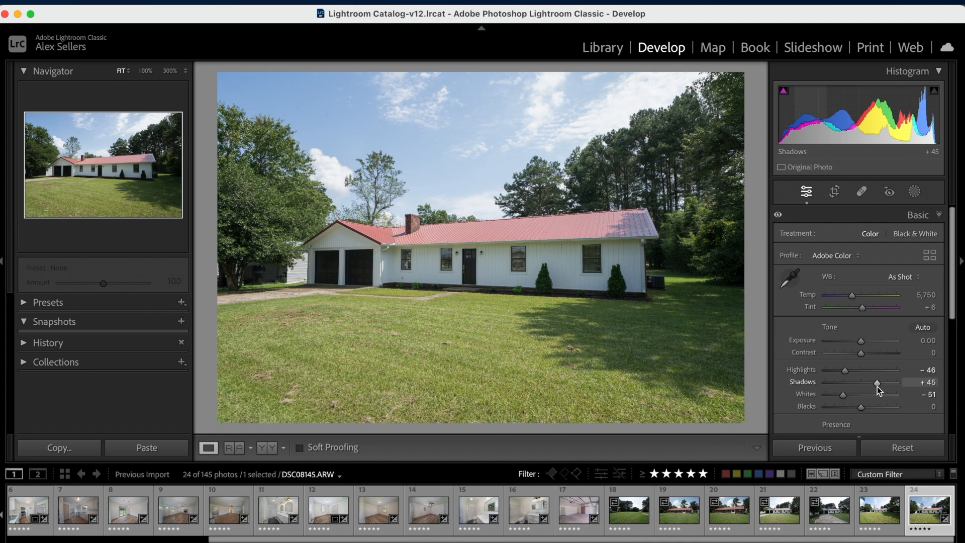
{"action": "mouse_move", "coordinate": [876, 407]}
{"action": "left_mouse_down"}
{"action": "mouse_move", "coordinate": [894, 407]}
{"action": "mouse_move", "coordinate": [877, 415]}
{"action": "left_mouse_up"}
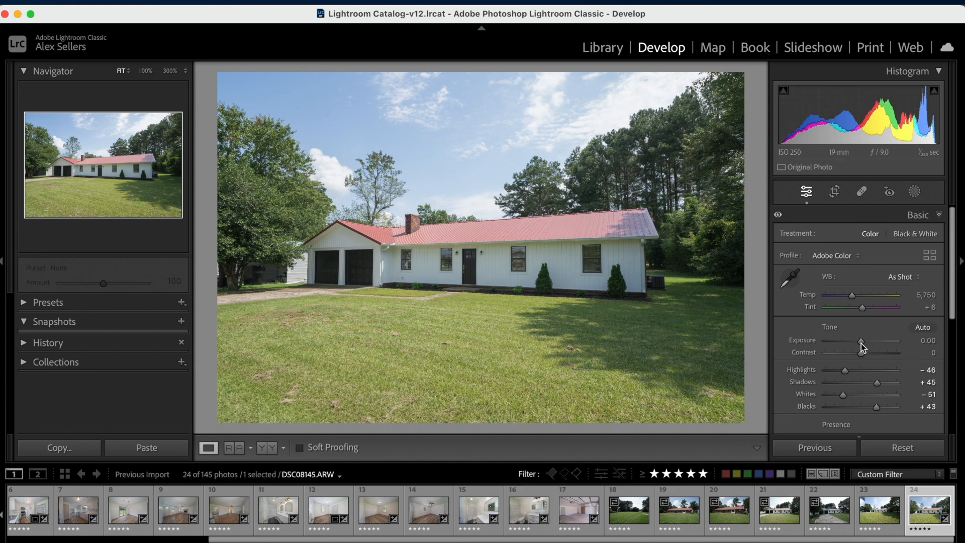
Step: Set the photo's Exposure to −0.10, Contrast to +31 and Shadows to +62
{"action": "left_click_drag", "start_coordinate": [860, 341], "coordinate": [880, 360]}
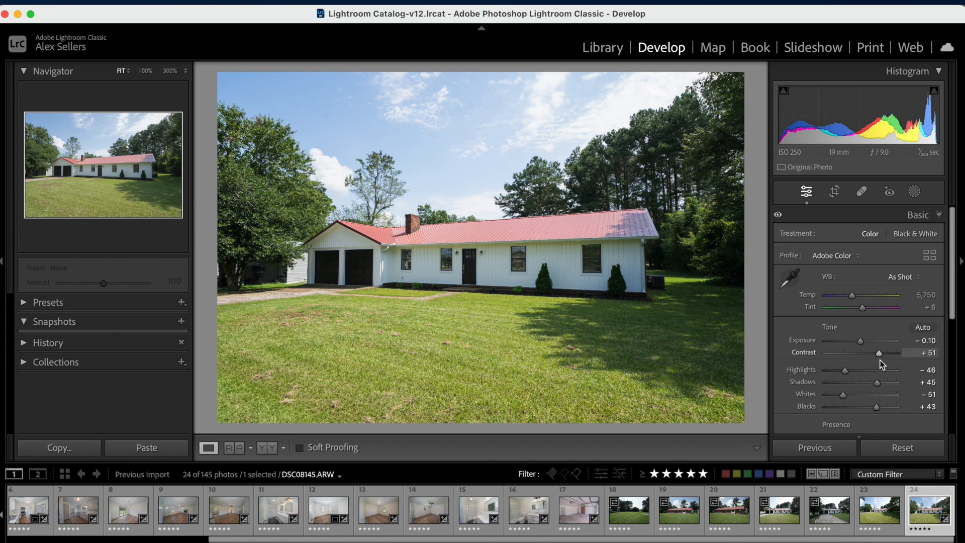
{"action": "mouse_move", "coordinate": [880, 360]}
{"action": "left_mouse_down"}
{"action": "mouse_move", "coordinate": [854, 359]}
{"action": "mouse_move", "coordinate": [872, 363]}
{"action": "left_mouse_up"}
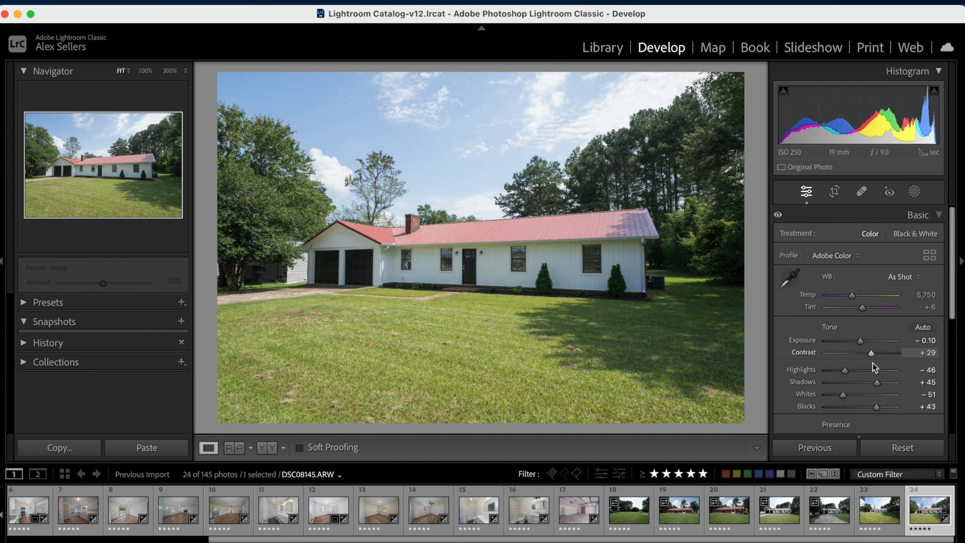
{"action": "left_click_drag", "start_coordinate": [872, 363], "coordinate": [872, 363]}
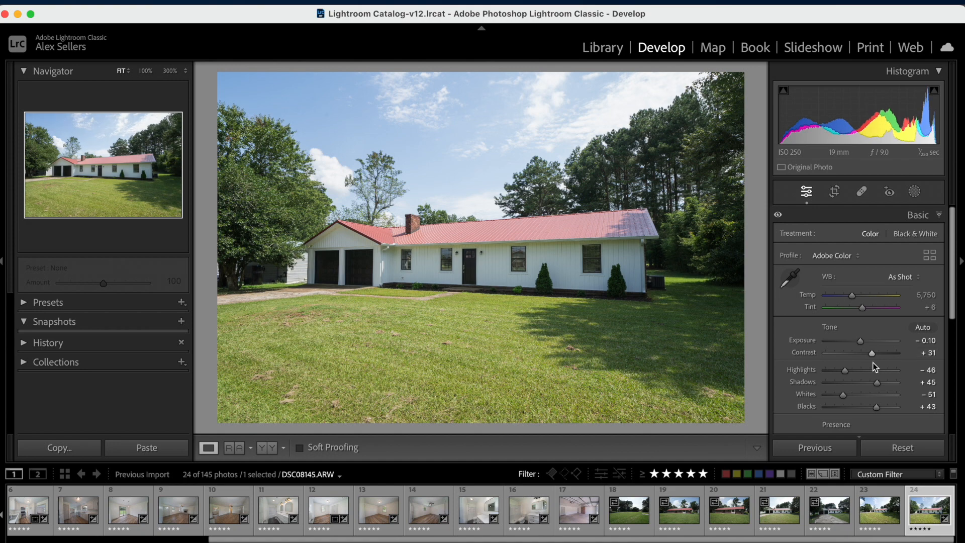
{"action": "left_click_drag", "start_coordinate": [879, 386], "coordinate": [887, 392]}
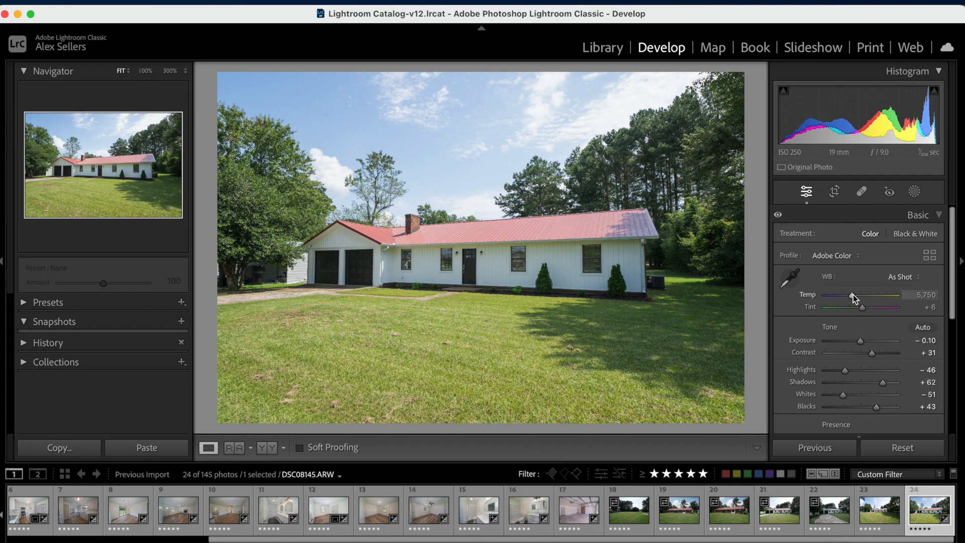
Step: Adjust the white balance to a Temp of 5,588 and a Tint of +7
{"action": "left_click_drag", "start_coordinate": [852, 295], "coordinate": [852, 295]}
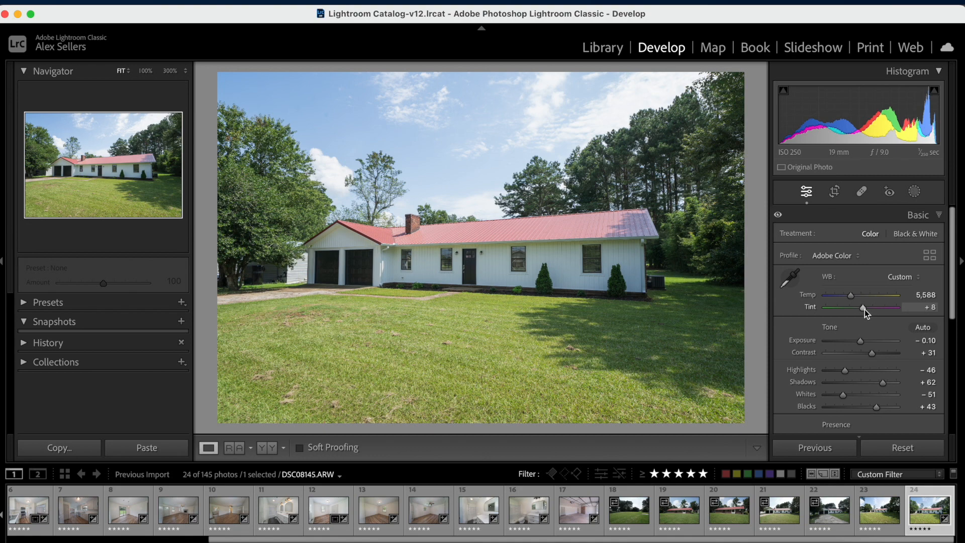
{"action": "left_click", "coordinate": [864, 309]}
Step: Set the photo's Clarity to +10, Texture to +5 and Vibrance to +10
{"action": "scroll", "coordinate": [870, 349], "scroll_direction": "down", "scroll_amount": 3}
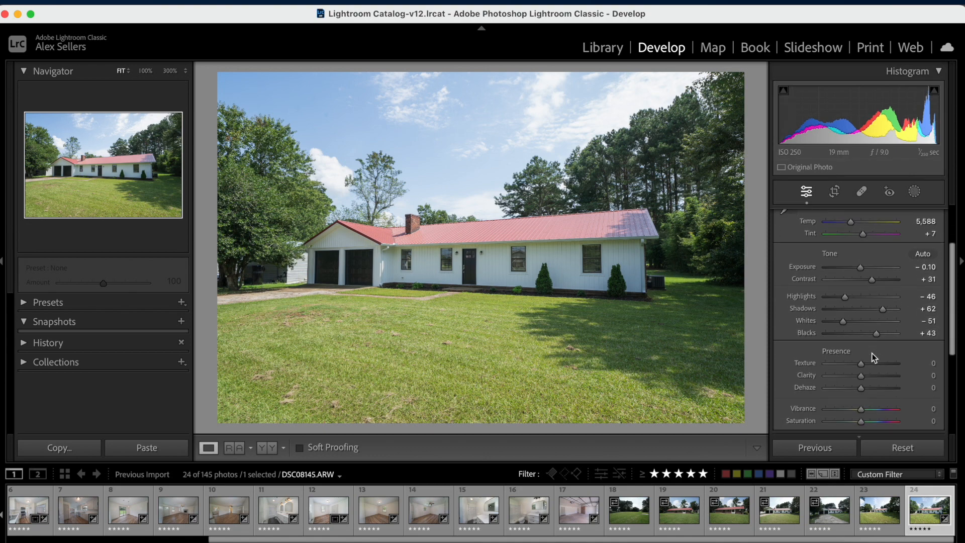
{"action": "left_click", "coordinate": [864, 374]}
{"action": "left_click_drag", "start_coordinate": [870, 375], "coordinate": [863, 378]}
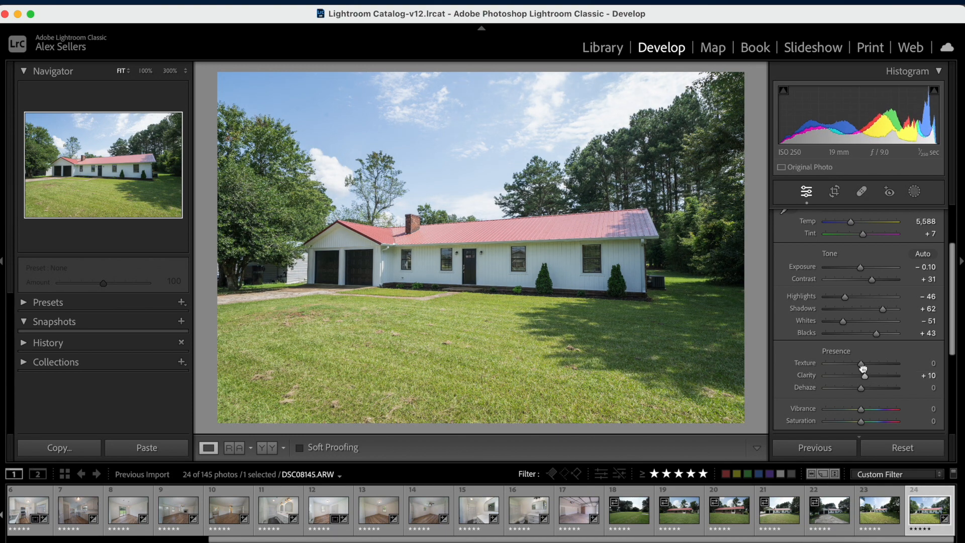
{"action": "left_click_drag", "start_coordinate": [861, 361], "coordinate": [865, 360]}
{"action": "scroll", "coordinate": [863, 396], "scroll_direction": "down", "scroll_amount": 3}
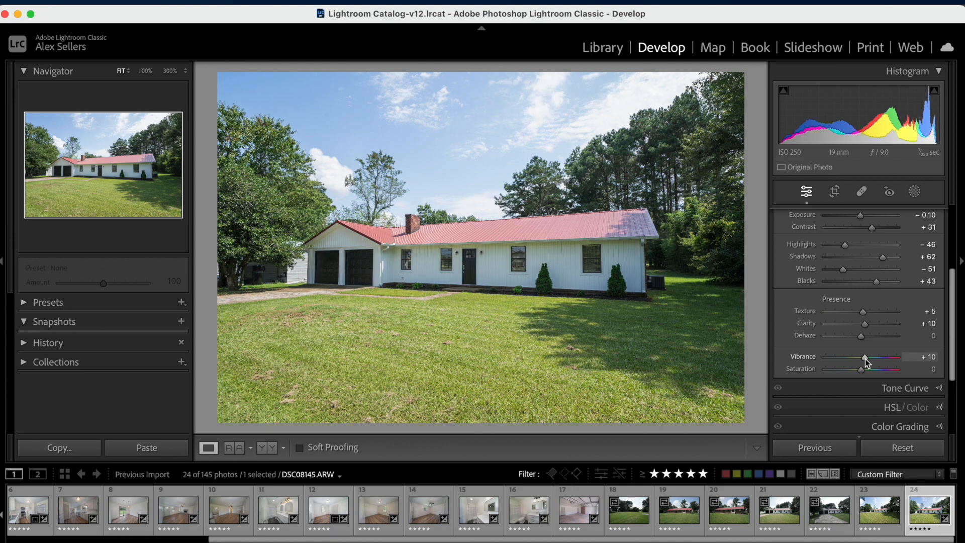
Step: Set HSL saturation to red +10, orange +12, yellow +7, green +7, aqua −31, blue −11, purple +8 and magenta +8
{"action": "scroll", "coordinate": [864, 357], "scroll_direction": "down", "scroll_amount": 4}
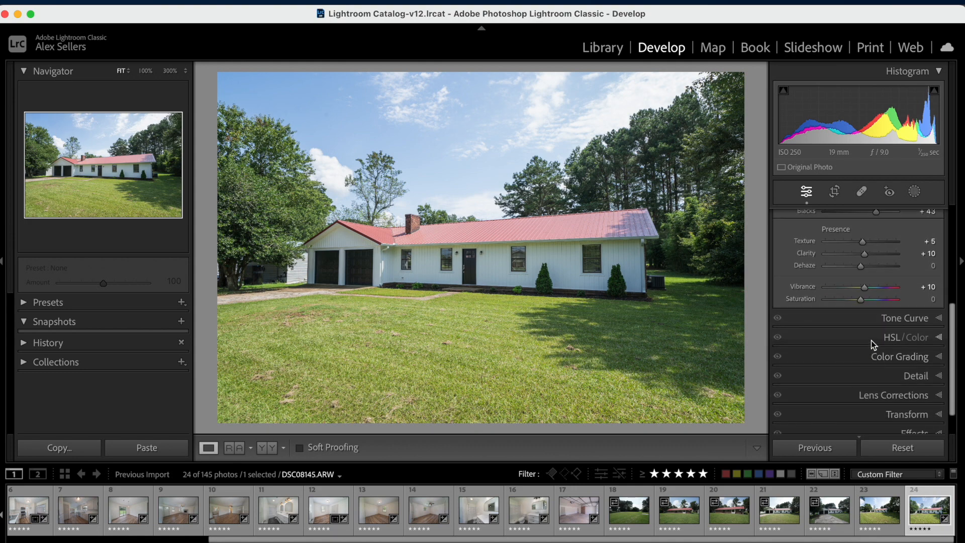
{"action": "left_click", "coordinate": [870, 339]}
{"action": "scroll", "coordinate": [871, 339], "scroll_direction": "down", "scroll_amount": 6}
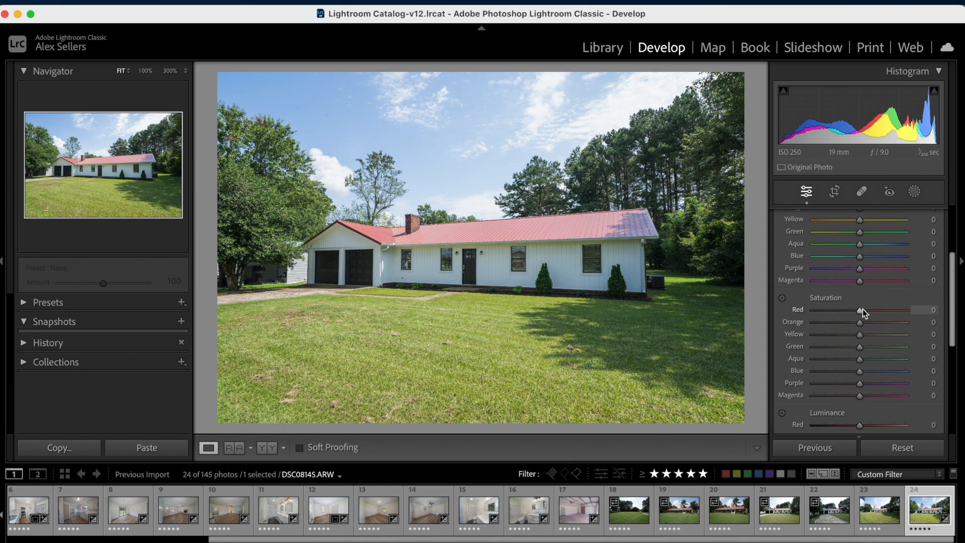
{"action": "left_click_drag", "start_coordinate": [862, 309], "coordinate": [862, 348]}
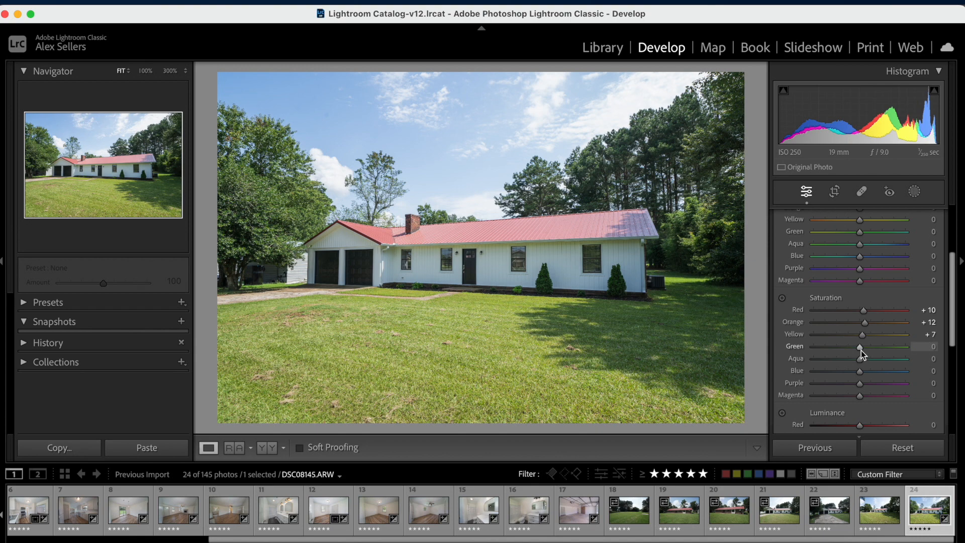
{"action": "left_click_drag", "start_coordinate": [861, 348], "coordinate": [860, 408]}
Step: Set HSL luminance to red −29, orange −11, yellow −24, green +9, aqua +9, blue −4, purple −31 and magenta −24
{"action": "scroll", "coordinate": [860, 408], "scroll_direction": "down", "scroll_amount": 5}
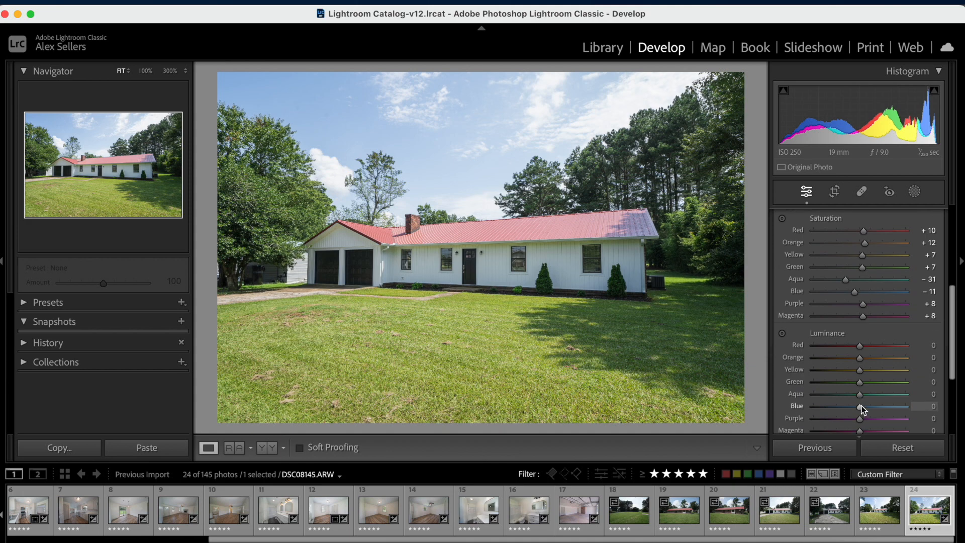
{"action": "left_click_drag", "start_coordinate": [863, 295], "coordinate": [854, 316]}
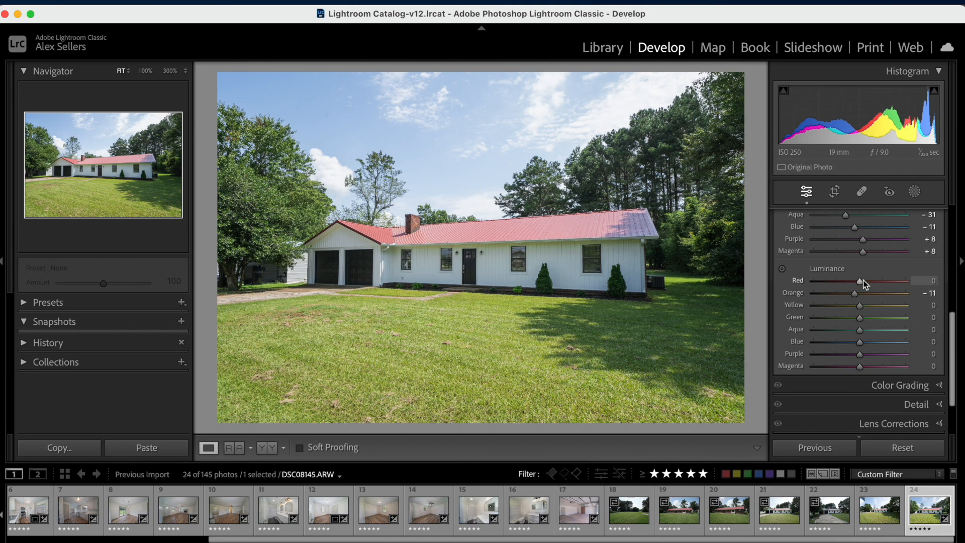
{"action": "left_click_drag", "start_coordinate": [863, 280], "coordinate": [852, 281]}
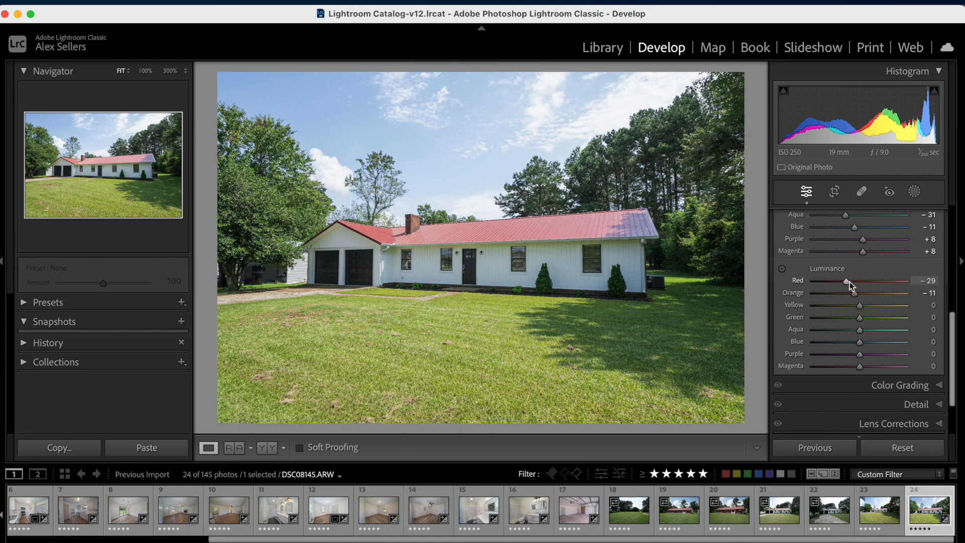
{"action": "left_click_drag", "start_coordinate": [859, 305], "coordinate": [849, 367]}
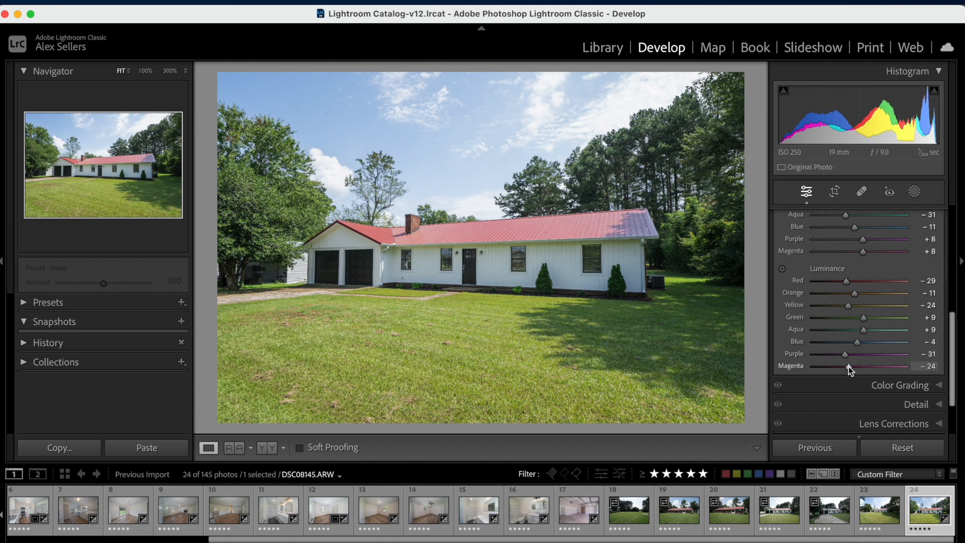
Step: Set HSL hue to orange −3, yellow +4, green −6 and blue −7
{"action": "scroll", "coordinate": [860, 359], "scroll_direction": "down", "scroll_amount": 3}
{"action": "scroll", "coordinate": [882, 345], "scroll_direction": "up", "scroll_amount": 4}
{"action": "scroll", "coordinate": [882, 345], "scroll_direction": "up", "scroll_amount": 5}
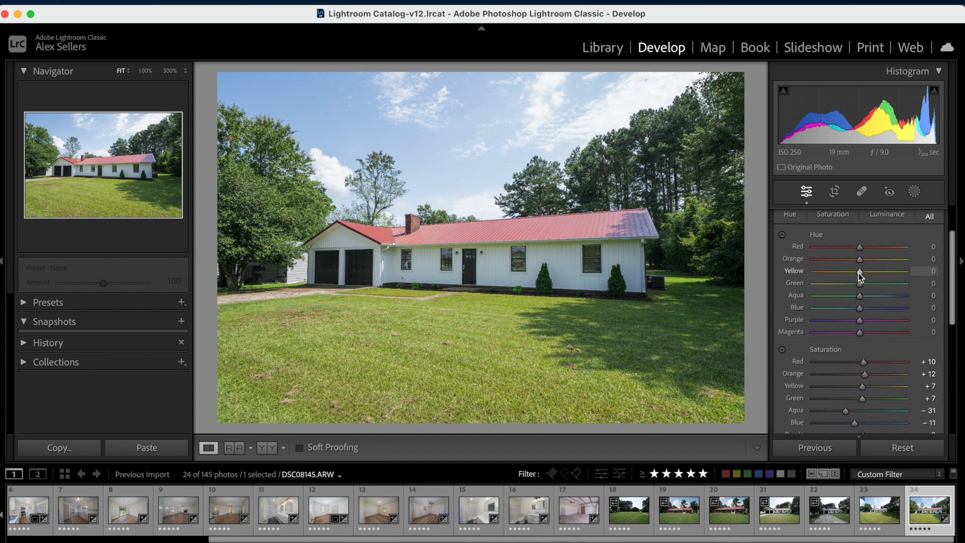
{"action": "mouse_move", "coordinate": [860, 273]}
{"action": "left_mouse_down"}
{"action": "mouse_move", "coordinate": [850, 276]}
{"action": "mouse_move", "coordinate": [858, 285]}
{"action": "left_mouse_up"}
{"action": "left_click_drag", "start_coordinate": [855, 287], "coordinate": [856, 309]}
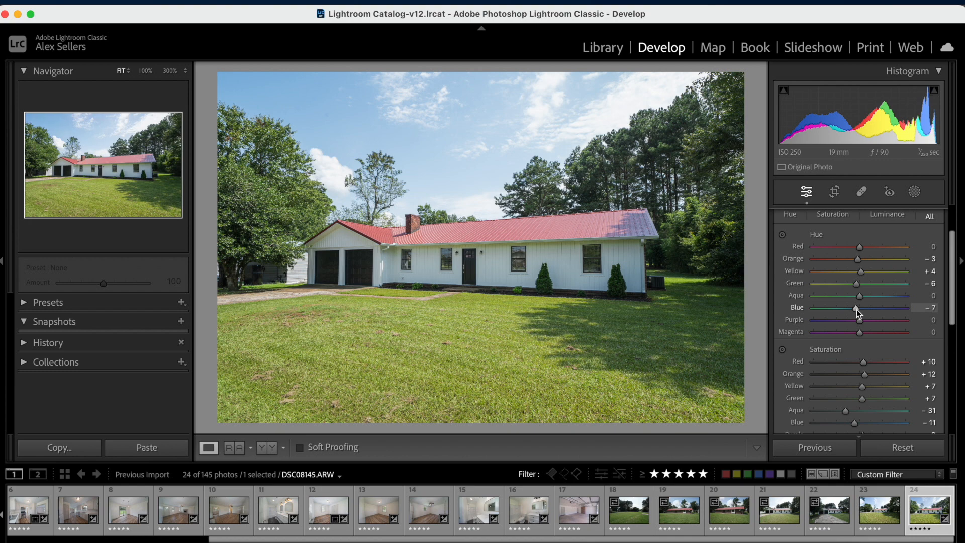
Step: Set Sharpening to an Amount of 77 with Masking 36, and manual Luminance noise reduction to 30
{"action": "scroll", "coordinate": [860, 319], "scroll_direction": "down", "scroll_amount": 1}
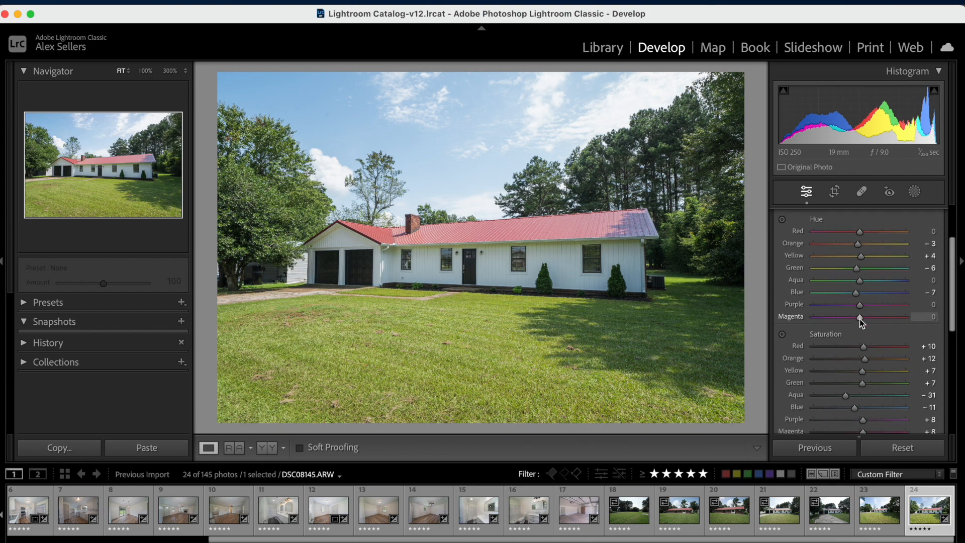
{"action": "scroll", "coordinate": [859, 318], "scroll_direction": "down", "scroll_amount": 5}
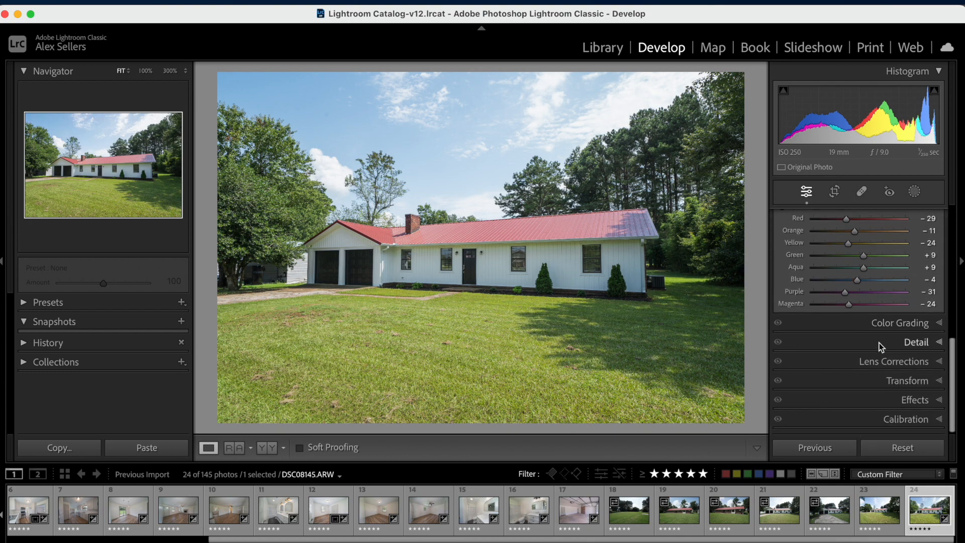
{"action": "left_click", "coordinate": [879, 343]}
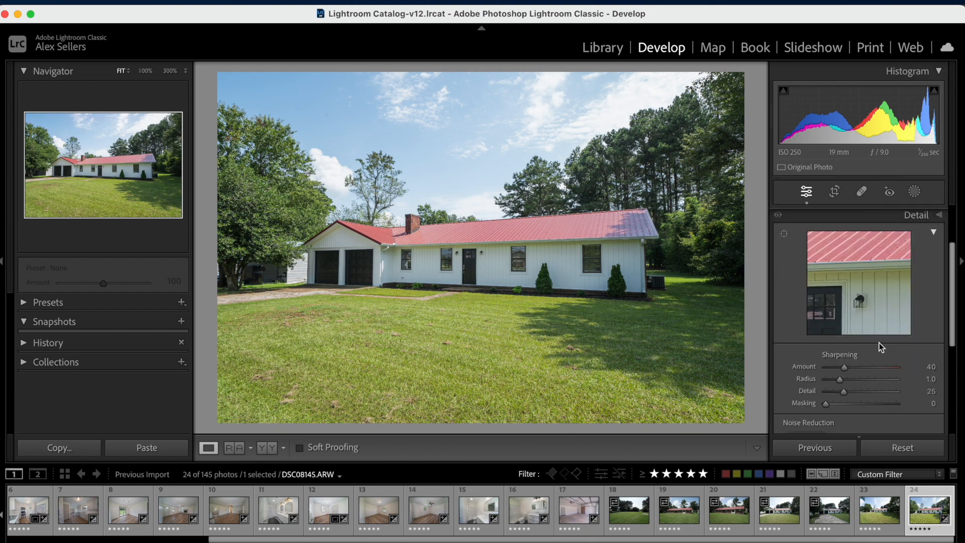
{"action": "left_click", "coordinate": [851, 403]}
{"action": "left_click", "coordinate": [861, 367]}
{"action": "scroll", "coordinate": [860, 352], "scroll_direction": "down", "scroll_amount": 3}
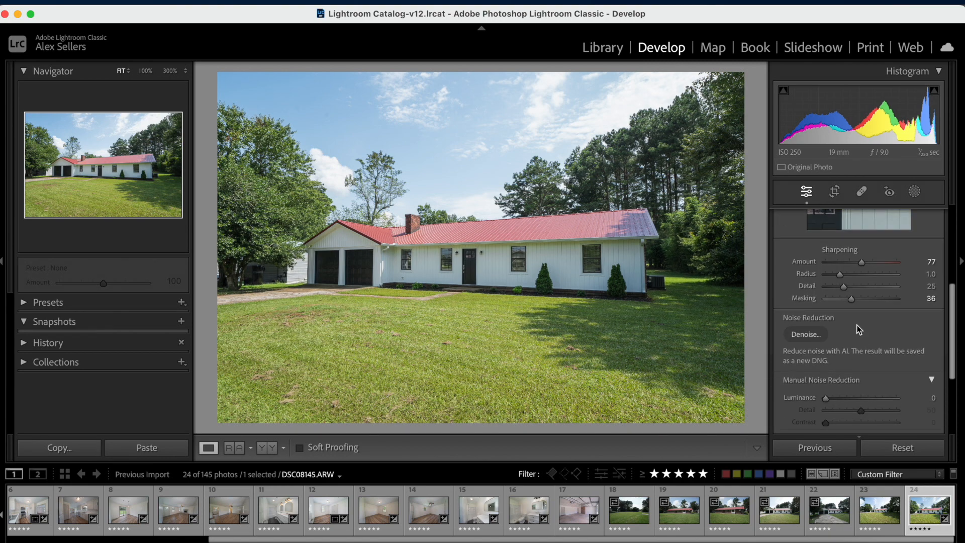
{"action": "left_click", "coordinate": [847, 397]}
Step: Enable chromatic aberration removal and lens profile corrections for the photo
{"action": "scroll", "coordinate": [854, 381], "scroll_direction": "down", "scroll_amount": 3}
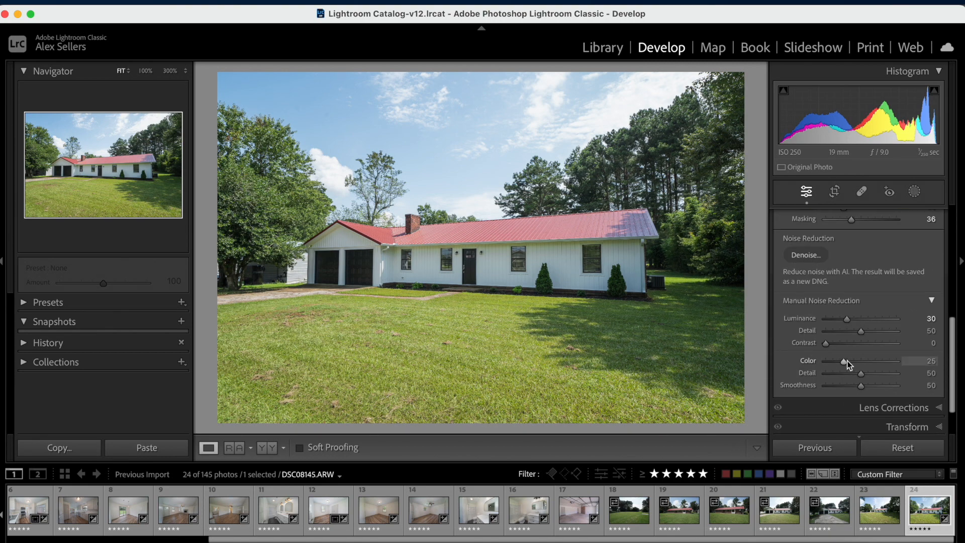
{"action": "scroll", "coordinate": [848, 365], "scroll_direction": "down", "scroll_amount": 2}
{"action": "left_click", "coordinate": [849, 360]}
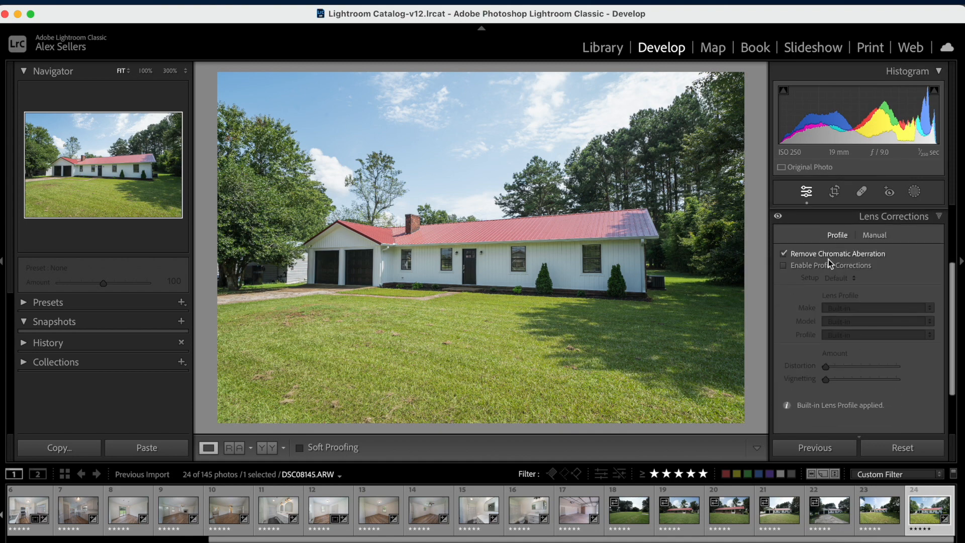
{"action": "left_click", "coordinate": [825, 266]}
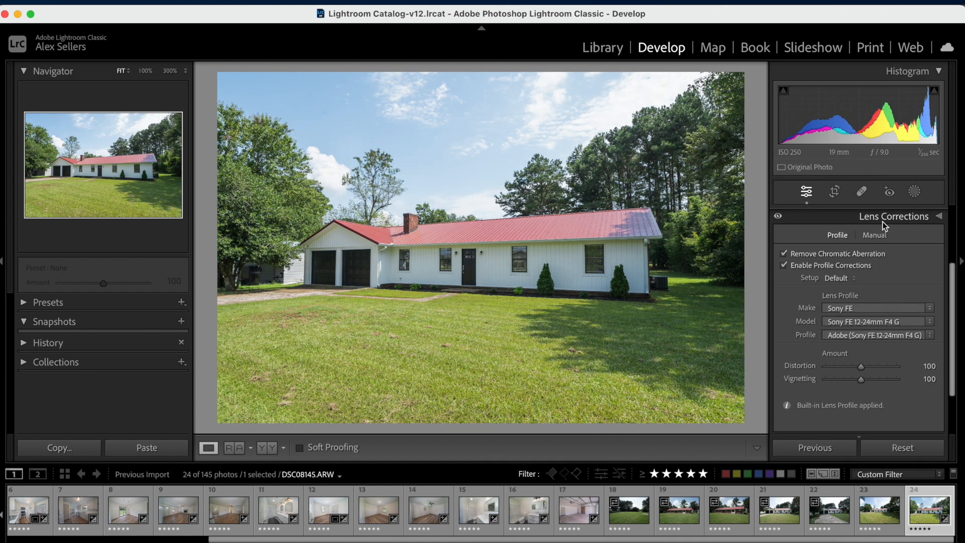
{"action": "left_click", "coordinate": [882, 220]}
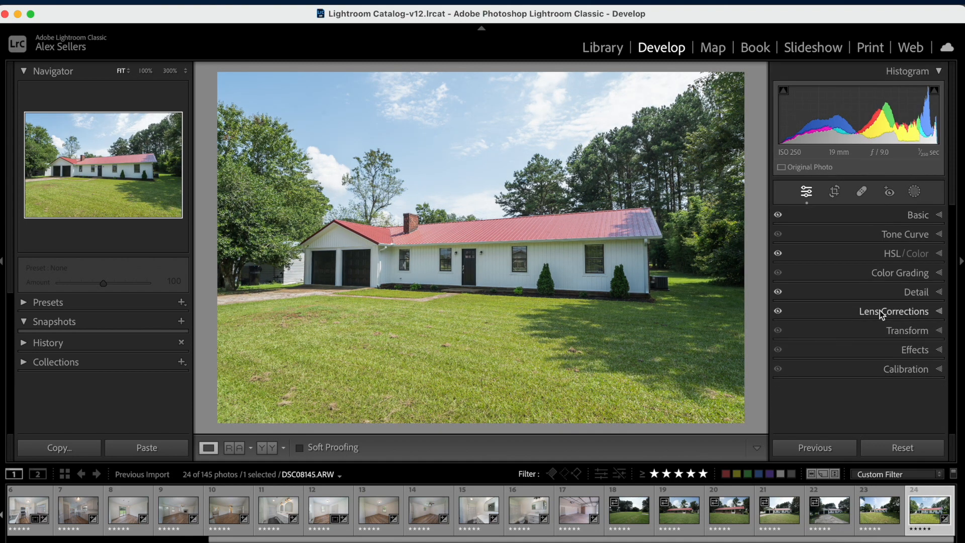
Step: Straighten the photo with a crop angle of −0.28
{"action": "left_click", "coordinate": [834, 192]}
{"action": "left_click_drag", "start_coordinate": [752, 208], "coordinate": [752, 207]}
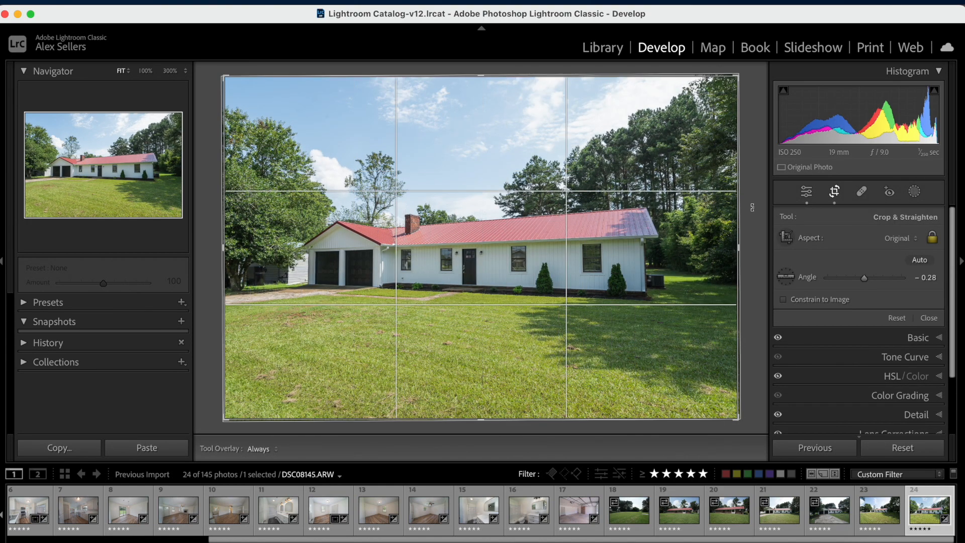
{"action": "left_click", "coordinate": [834, 191]}
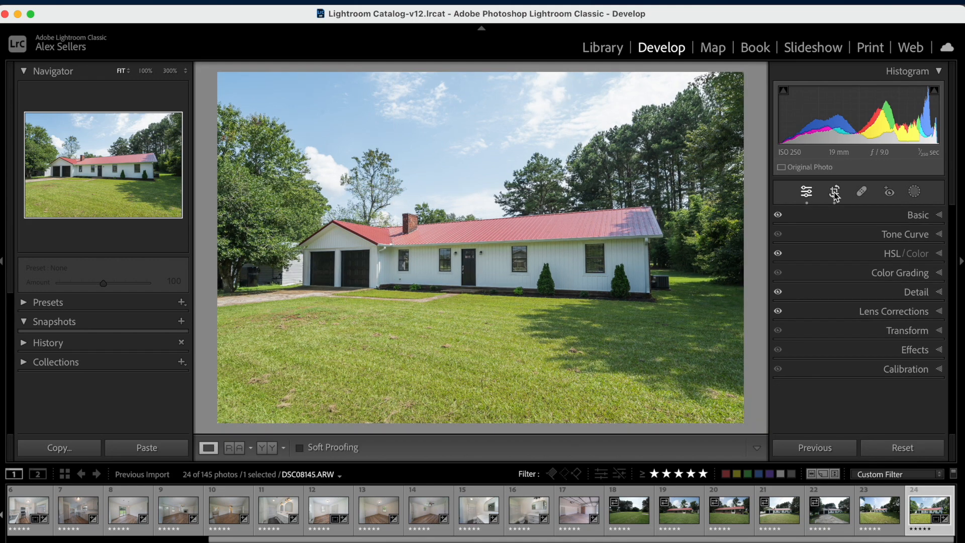
Step: Mask the sky and set the mask's Exposure to −0.28, Highlights to −35 and Temp to −18
{"action": "left_click", "coordinate": [913, 194]}
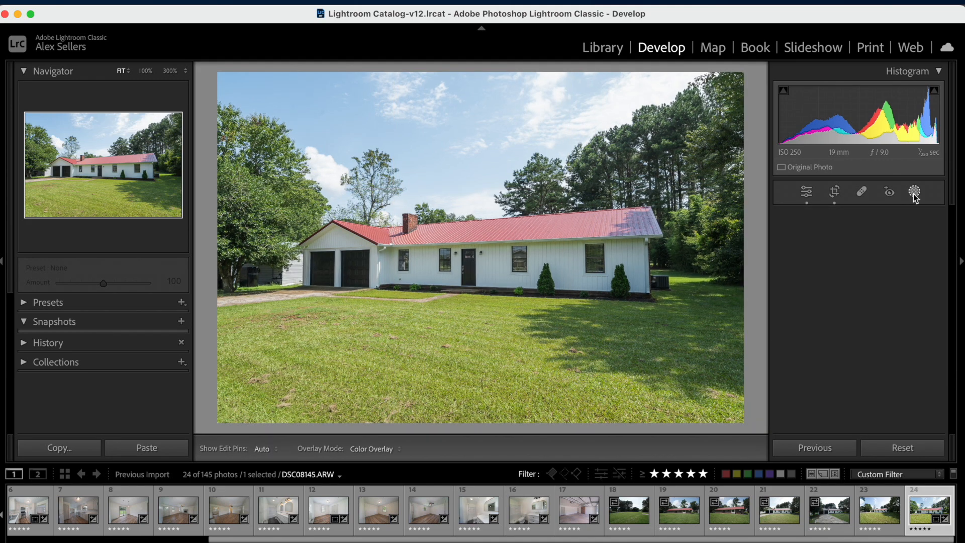
{"action": "left_click", "coordinate": [855, 246]}
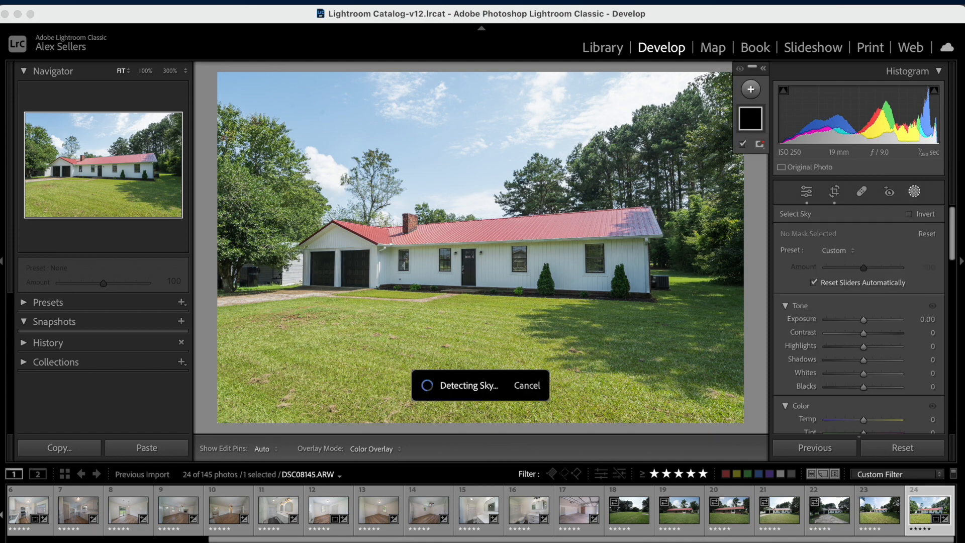
{"action": "left_click_drag", "start_coordinate": [862, 322], "coordinate": [849, 348]}
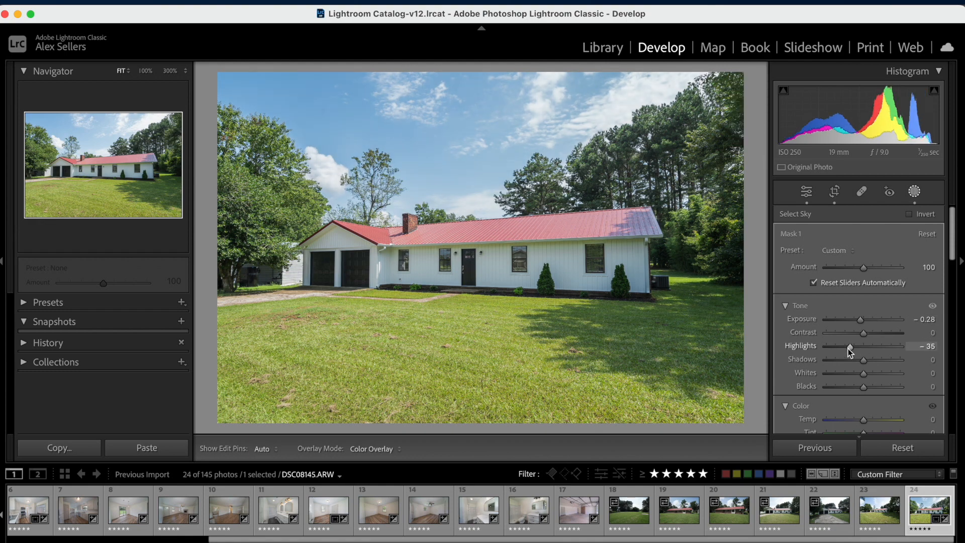
{"action": "scroll", "coordinate": [848, 348], "scroll_direction": "down", "scroll_amount": 3}
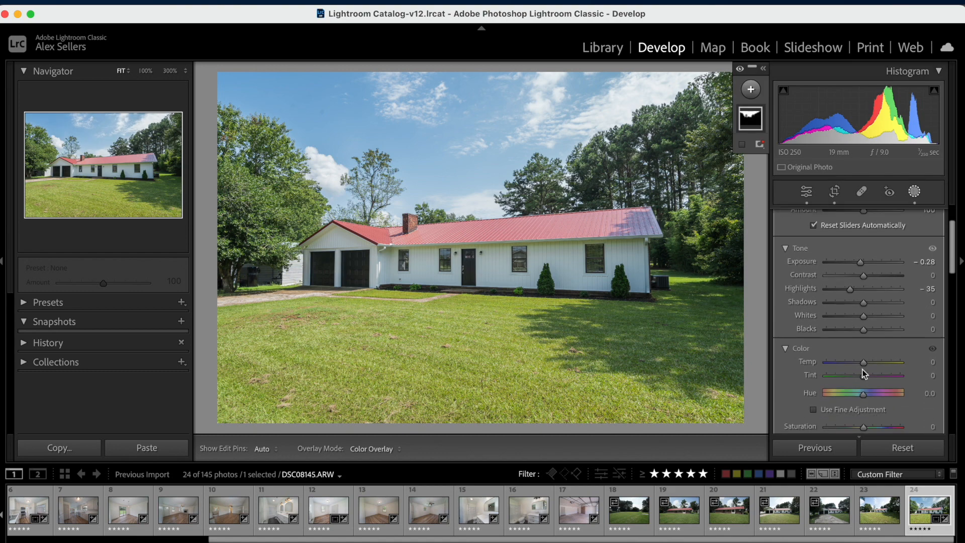
{"action": "left_click_drag", "start_coordinate": [863, 362], "coordinate": [856, 365]}
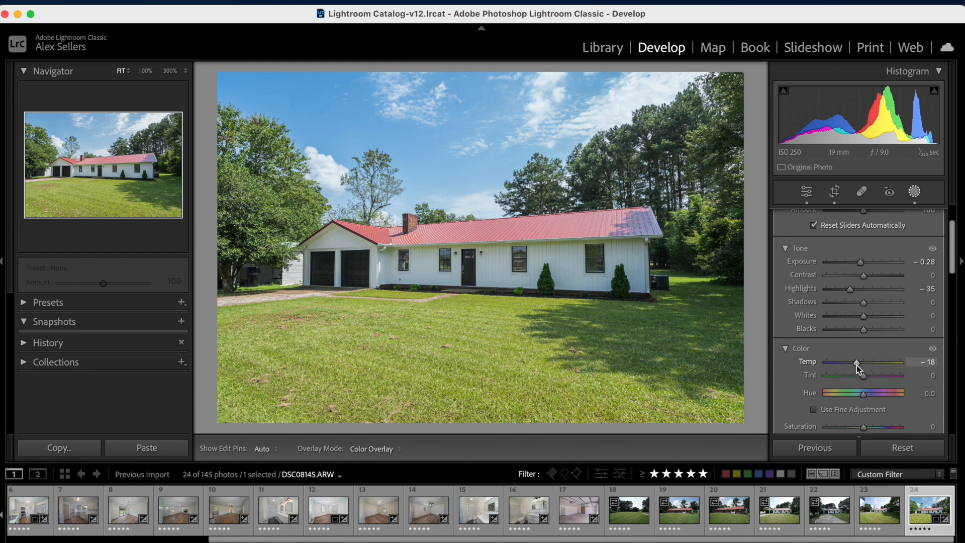
Step: Set the sky mask's Temp to −15
{"action": "left_click_drag", "start_coordinate": [856, 364], "coordinate": [857, 365]}
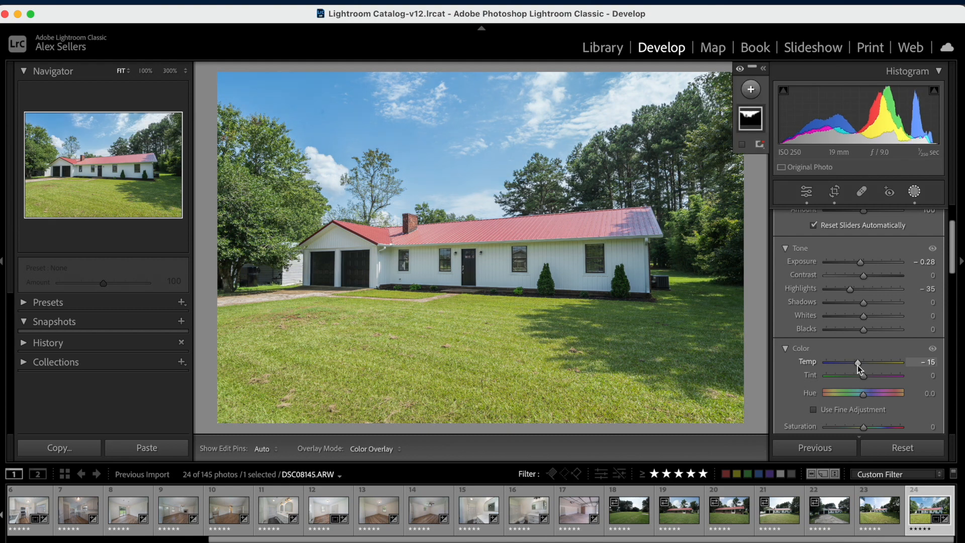
Step: Add a linear gradient mask rising from the foreground lawn to the house and set its Exposure to −0.44
{"action": "left_click", "coordinate": [750, 88]}
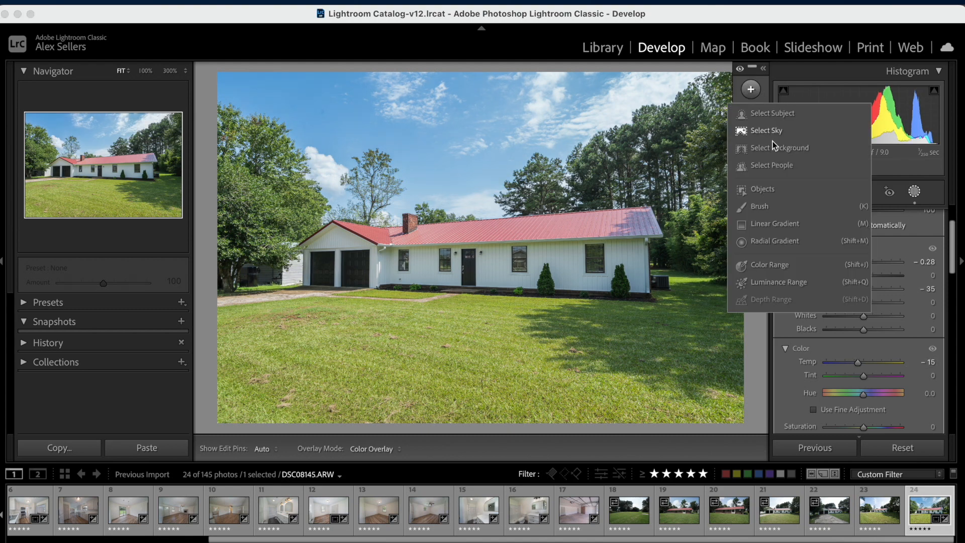
{"action": "left_click", "coordinate": [779, 229]}
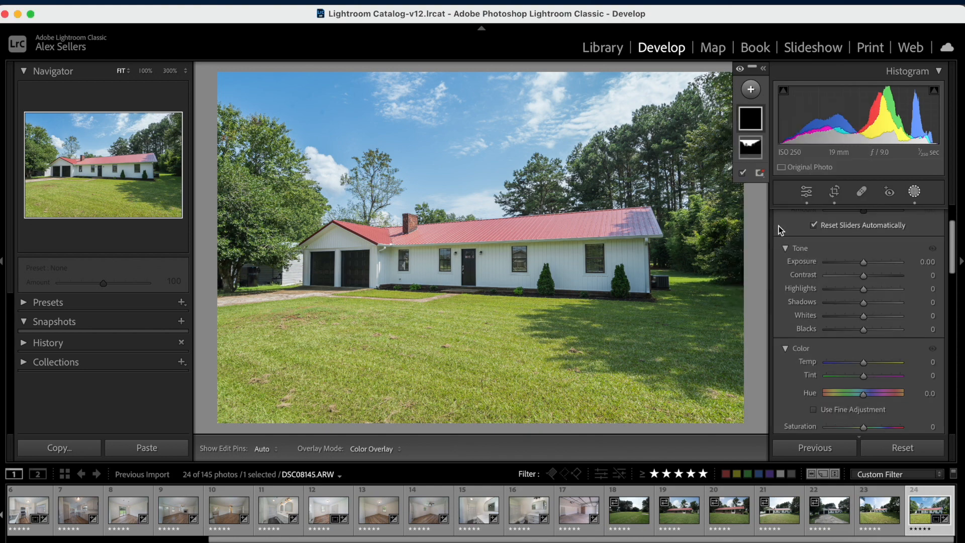
{"action": "left_click_drag", "start_coordinate": [452, 385], "coordinate": [469, 286]}
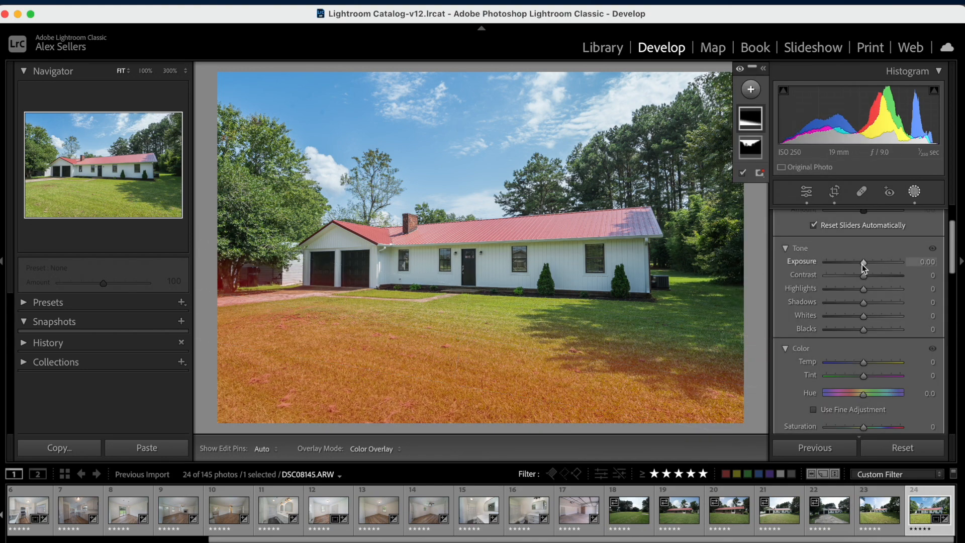
{"action": "left_click_drag", "start_coordinate": [862, 264], "coordinate": [857, 263]}
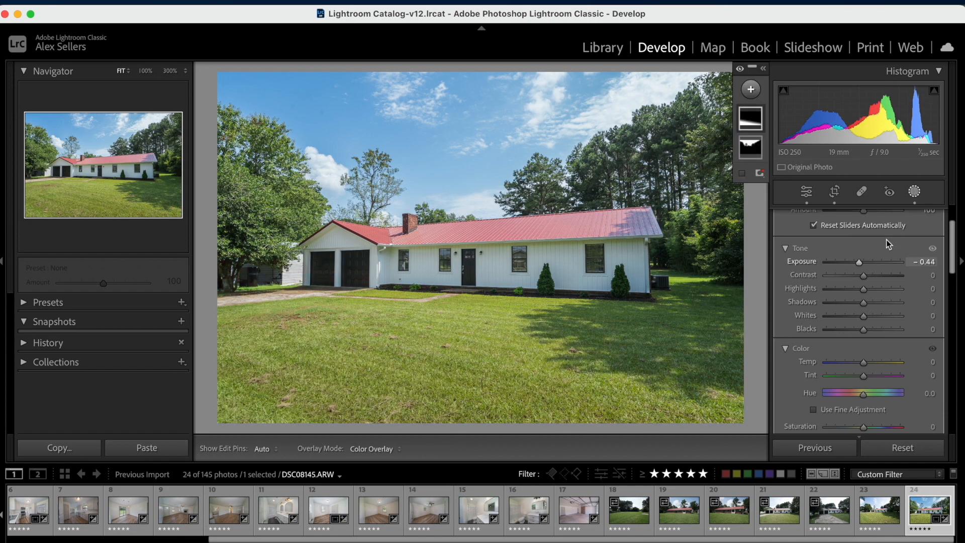
Step: Paint a new brush mask over the front of the house, covering the walls, garage doors, windows and shrubs
{"action": "left_click", "coordinate": [750, 89]}
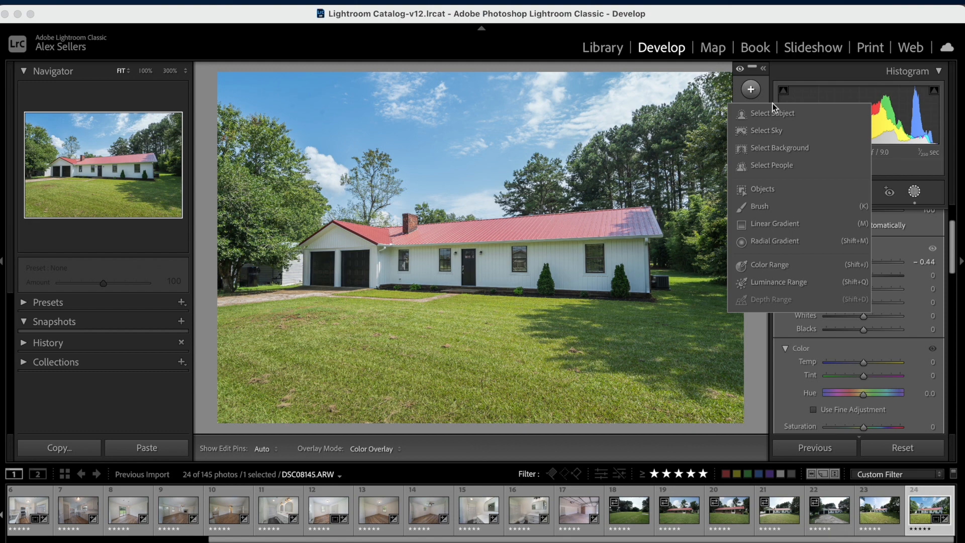
{"action": "left_click", "coordinate": [766, 206]}
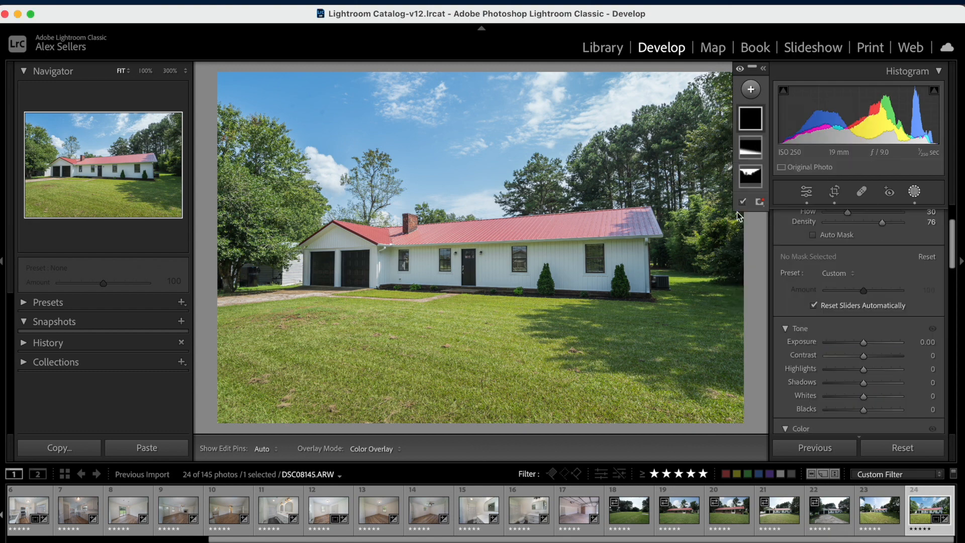
{"action": "key", "text": "h"}
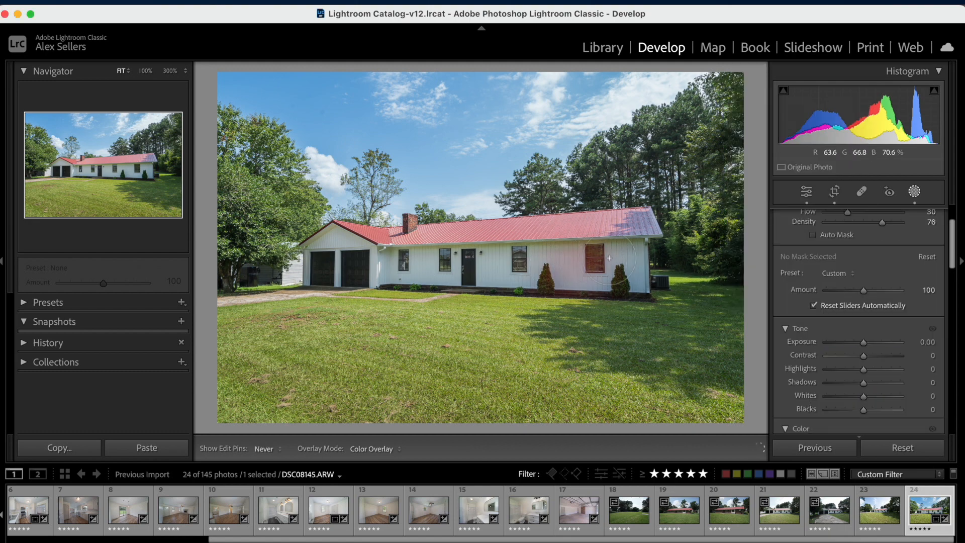
{"action": "mouse_move", "coordinate": [609, 258]}
{"action": "left_mouse_down"}
{"action": "mouse_move", "coordinate": [602, 284]}
{"action": "mouse_move", "coordinate": [635, 285]}
{"action": "mouse_move", "coordinate": [520, 256]}
{"action": "mouse_move", "coordinate": [563, 256]}
{"action": "mouse_move", "coordinate": [470, 252]}
{"action": "mouse_move", "coordinate": [394, 267]}
{"action": "mouse_move", "coordinate": [407, 266]}
{"action": "mouse_move", "coordinate": [343, 246]}
{"action": "mouse_move", "coordinate": [306, 271]}
{"action": "mouse_move", "coordinate": [348, 254]}
{"action": "mouse_move", "coordinate": [341, 242]}
{"action": "mouse_move", "coordinate": [332, 253]}
{"action": "mouse_move", "coordinate": [342, 247]}
{"action": "mouse_move", "coordinate": [366, 269]}
{"action": "mouse_move", "coordinate": [445, 278]}
{"action": "mouse_move", "coordinate": [397, 275]}
{"action": "mouse_move", "coordinate": [485, 278]}
{"action": "mouse_move", "coordinate": [399, 262]}
{"action": "mouse_move", "coordinate": [641, 261]}
{"action": "left_mouse_up"}
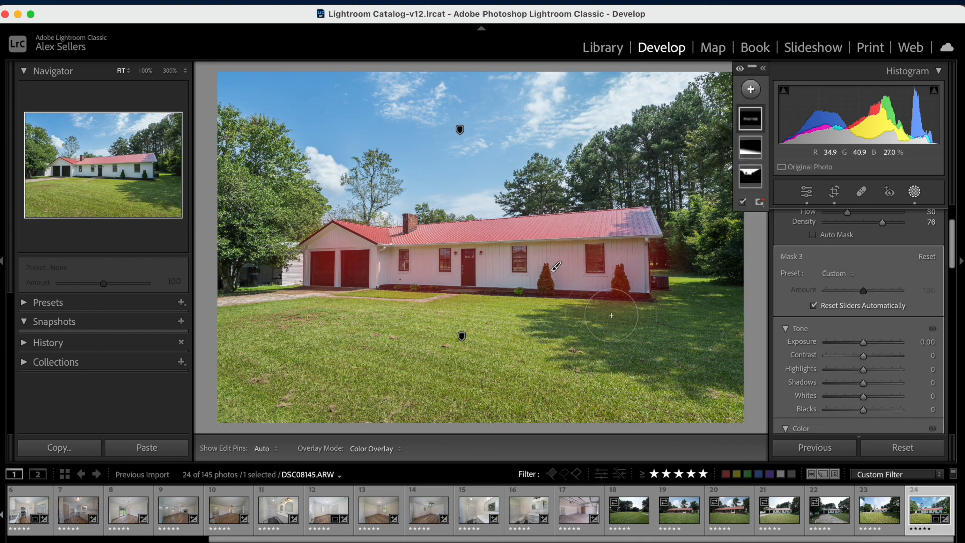
{"action": "key", "text": "h"}
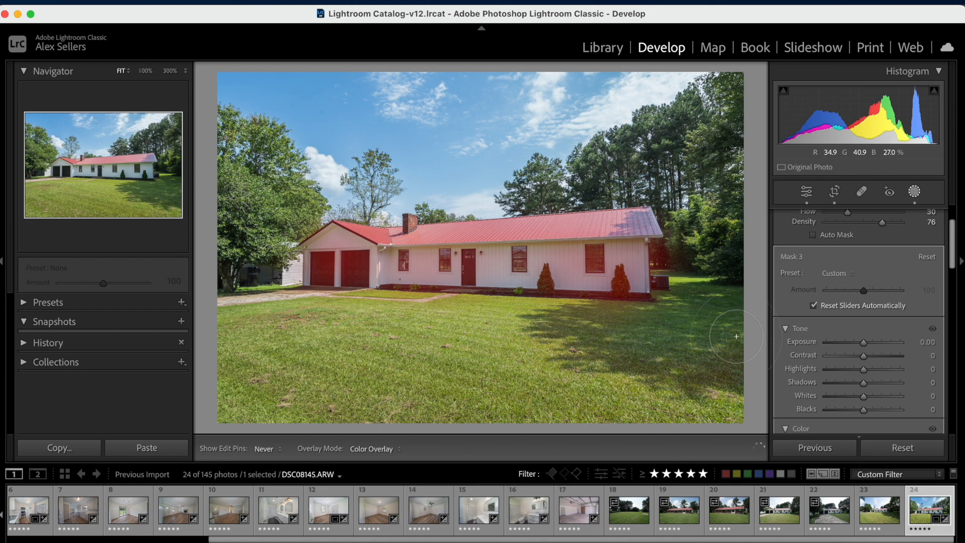
{"action": "mouse_move", "coordinate": [613, 334]}
{"action": "left_mouse_down"}
{"action": "mouse_move", "coordinate": [687, 340]}
{"action": "mouse_move", "coordinate": [699, 327]}
{"action": "mouse_move", "coordinate": [672, 322]}
{"action": "left_mouse_up"}
{"action": "mouse_move", "coordinate": [737, 248]}
{"action": "left_mouse_down"}
{"action": "mouse_move", "coordinate": [705, 228]}
{"action": "mouse_move", "coordinate": [726, 255]}
{"action": "left_mouse_up"}
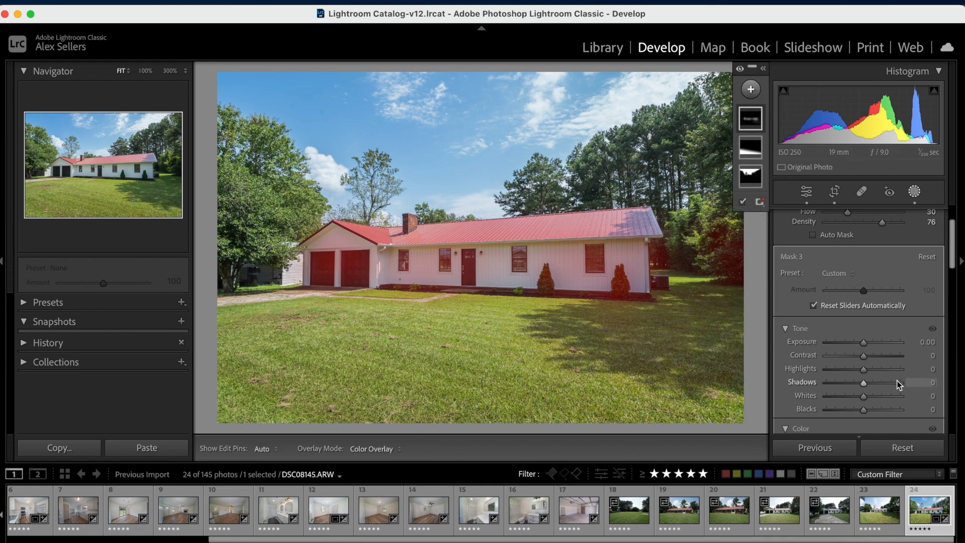
Step: Set the house brush mask's Exposure to 1.32 and Temp to 21, close masking, and compare the edit with the before view
{"action": "left_click_drag", "start_coordinate": [862, 343], "coordinate": [872, 354]}
{"action": "scroll", "coordinate": [875, 372], "scroll_direction": "down", "scroll_amount": 3}
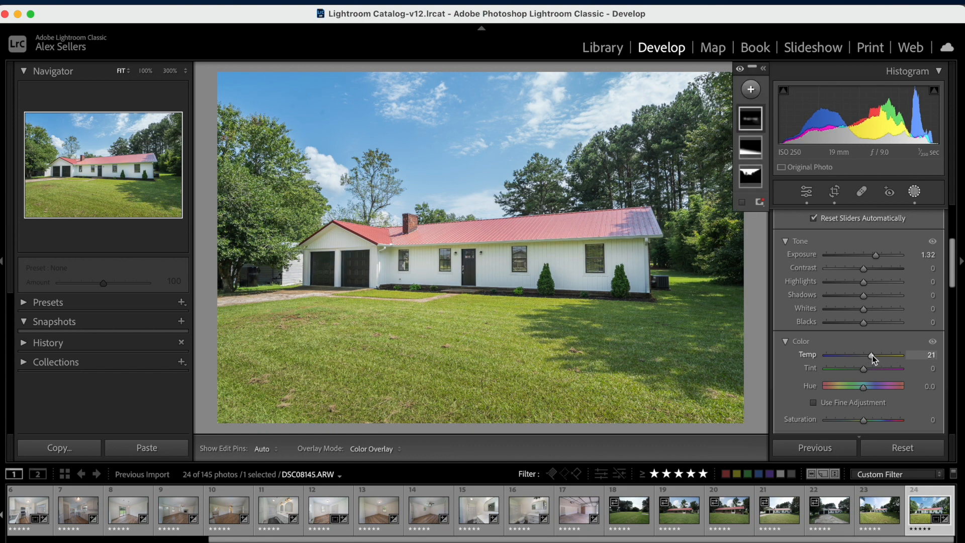
{"action": "left_click", "coordinate": [913, 190]}
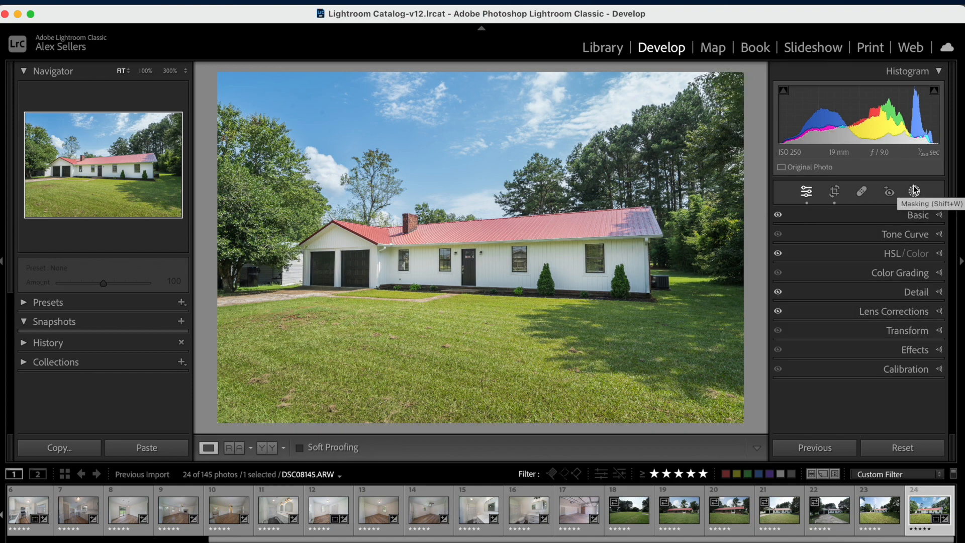
{"action": "key", "text": "backslash"}
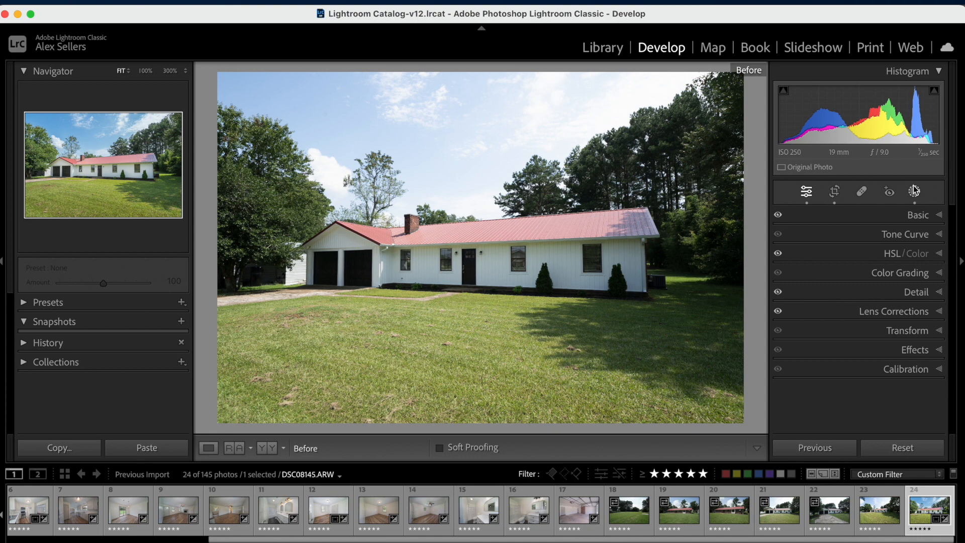
{"action": "key", "text": "backslash"}
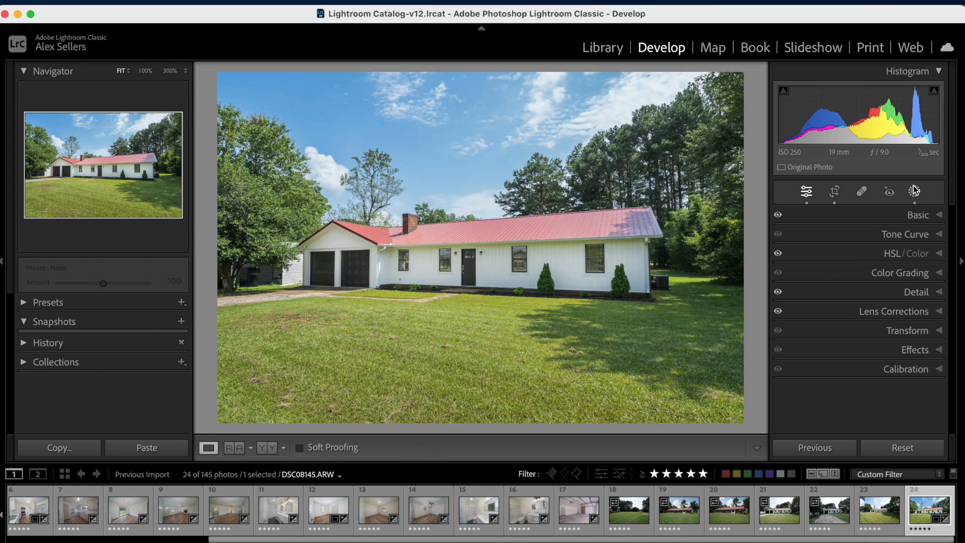